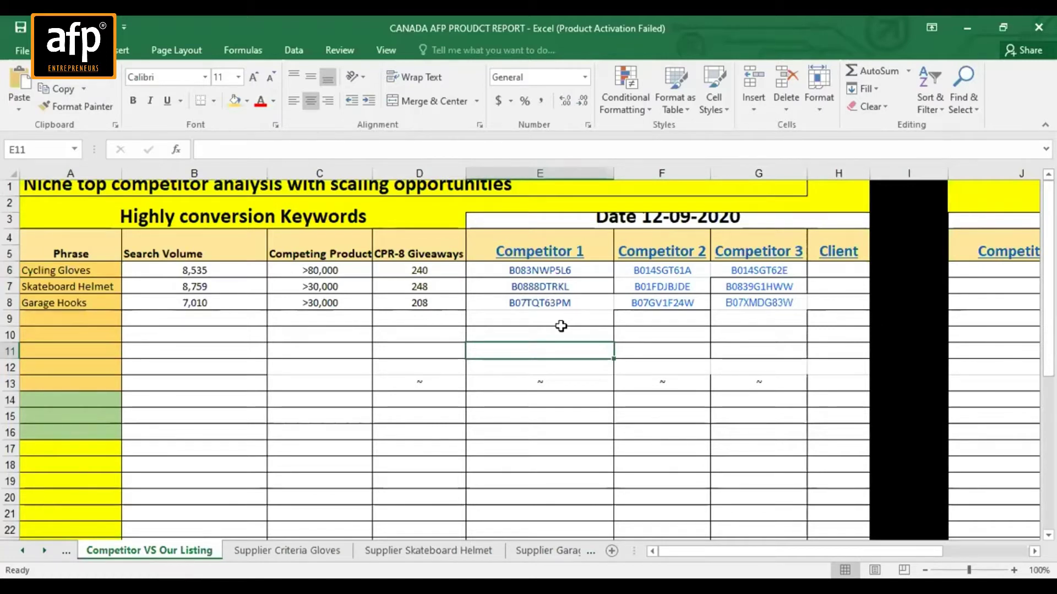
Examine the Competitor 2 and Competitor 3 product codes listed for Cycling Gloves.
left_click(706, 271)
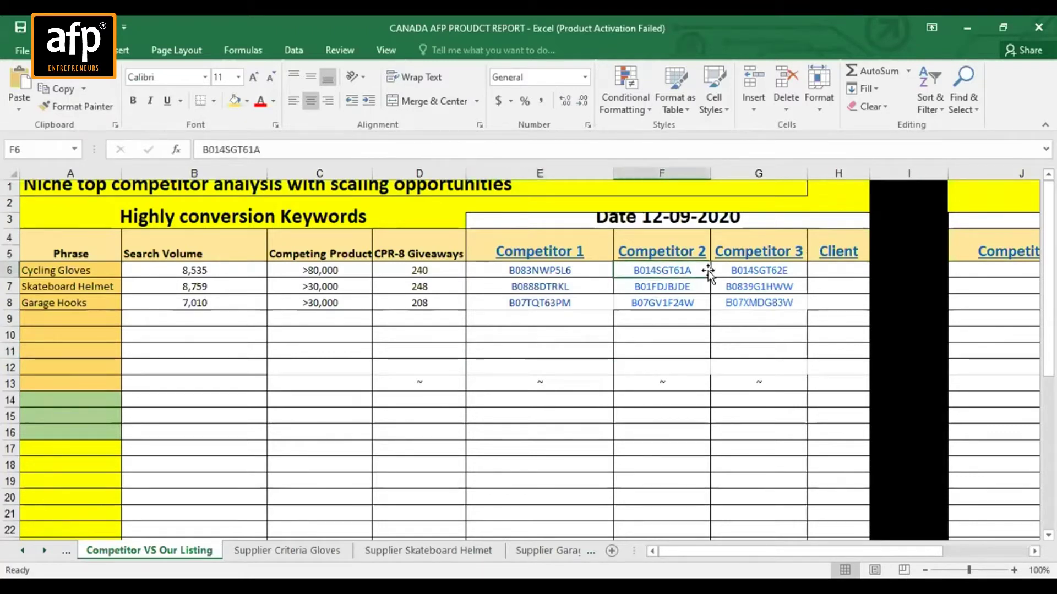
left_click(801, 273)
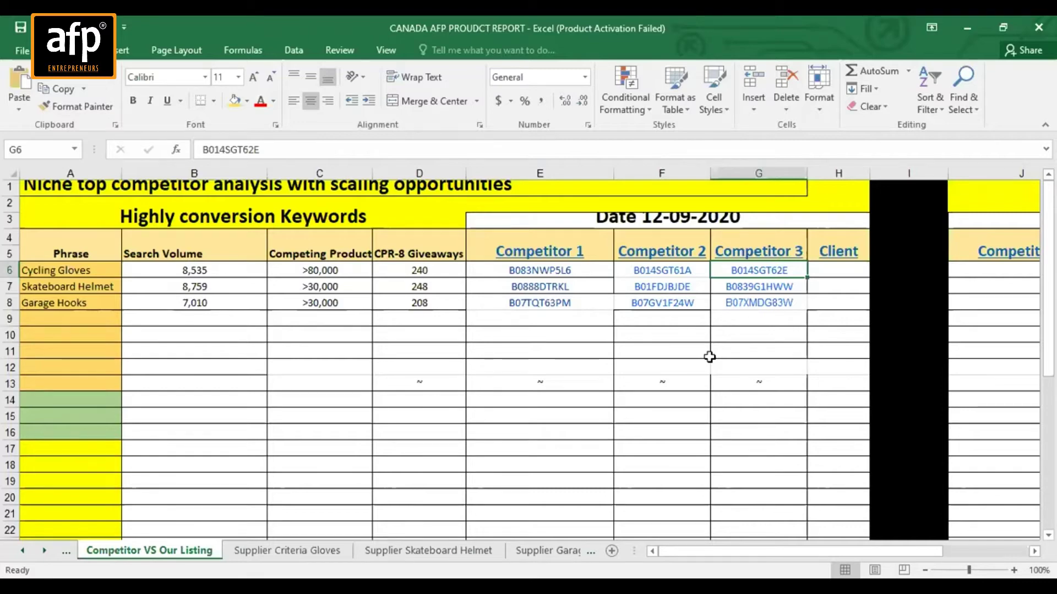
Review the supplier criteria on the Supplier Skateboard Helmet sheet and compare them with the Supplier Garage Hooks sheet.
left_click(428, 550)
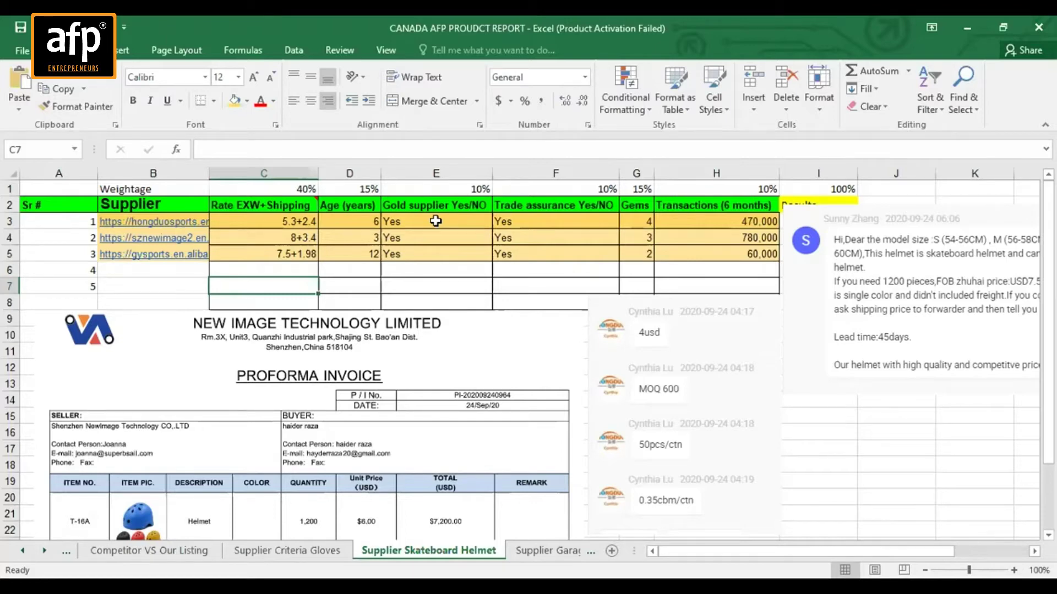
left_click(635, 221)
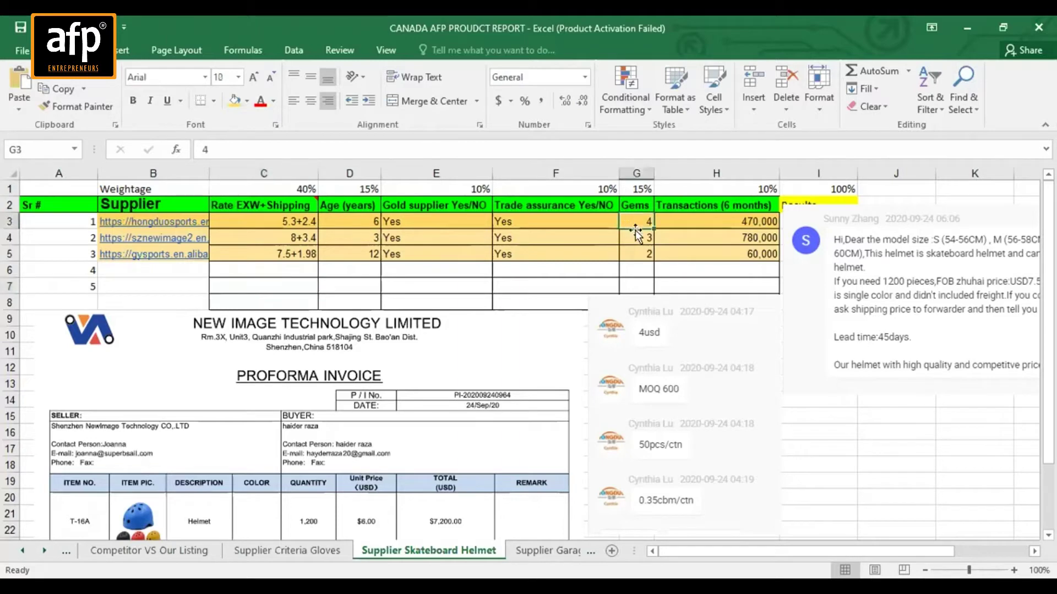
left_click(358, 221)
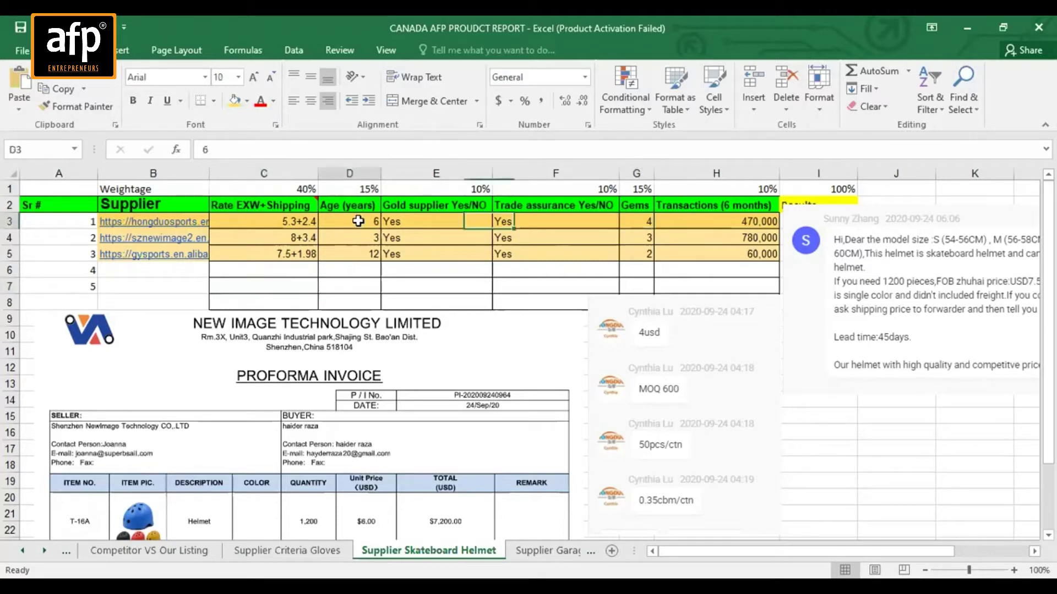
left_click(693, 221)
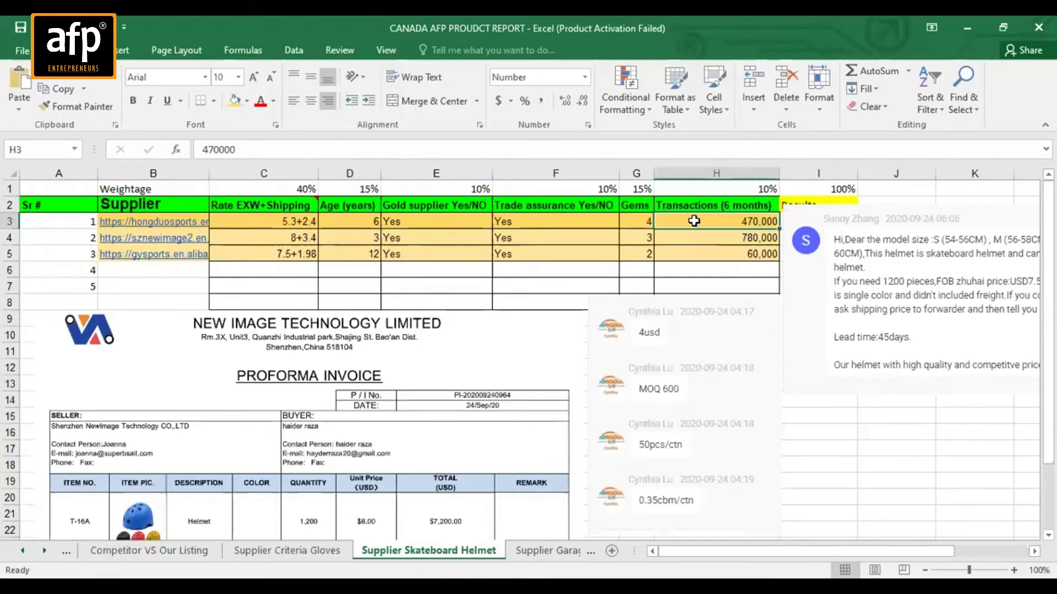
left_click(514, 541)
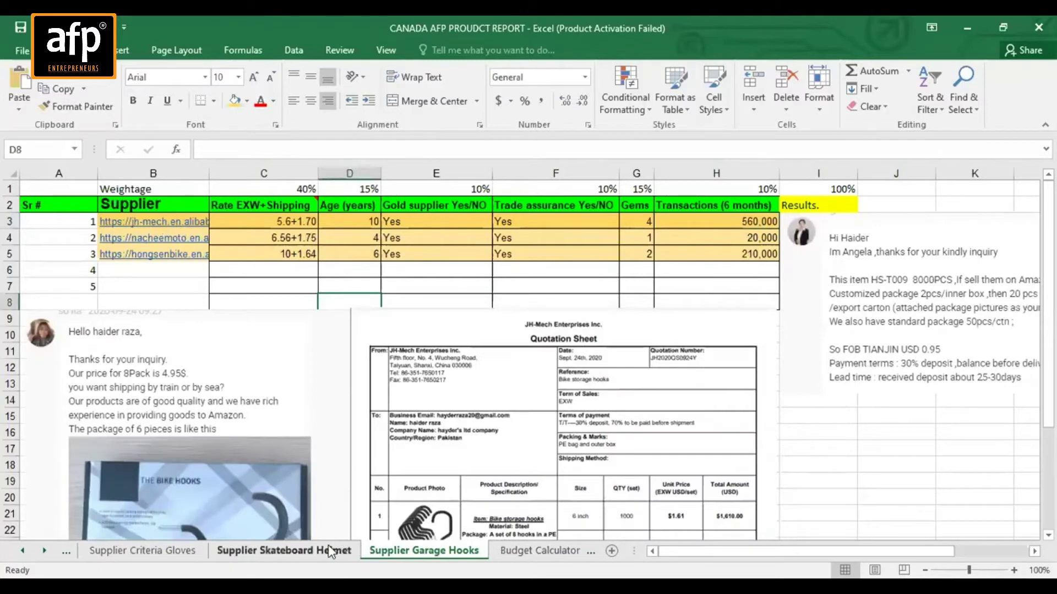
left_click(330, 550)
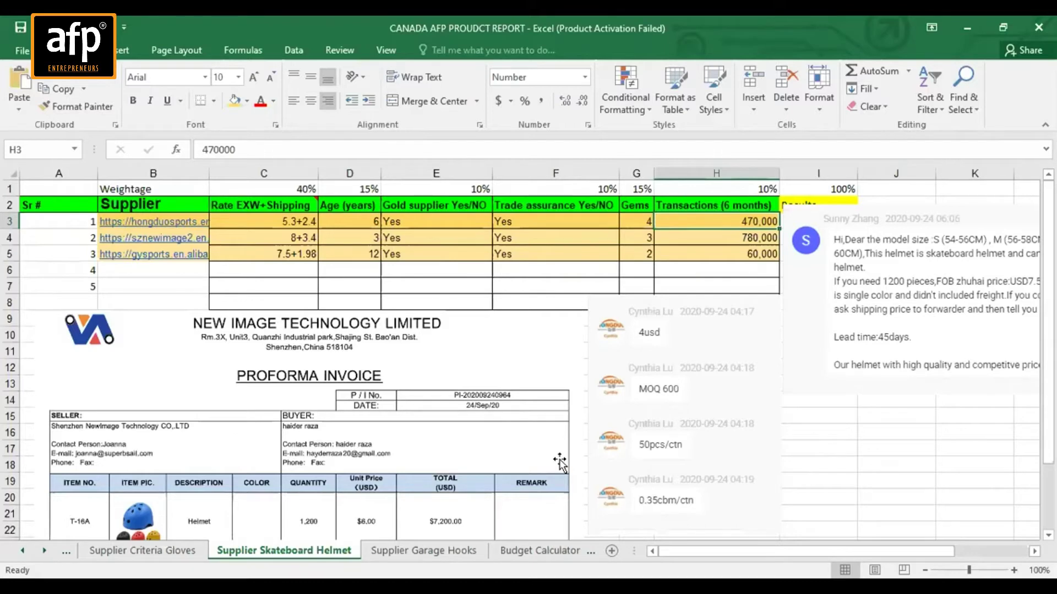
Open the Budget Calculator Gloves sheet and examine the selling price and the Amazon fee breakdown down to net margin.
left_click(537, 551)
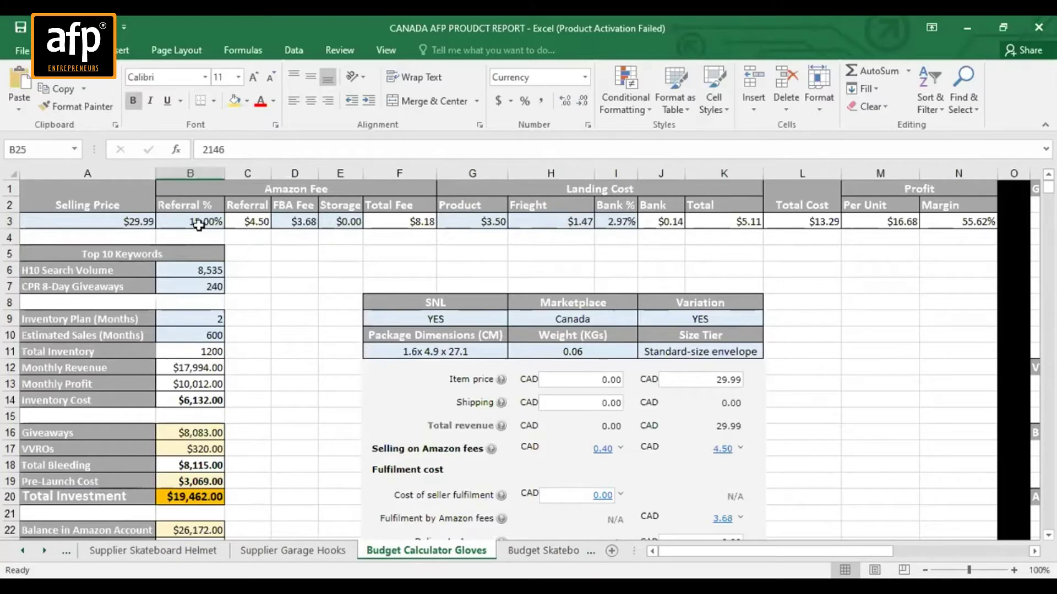
left_click(135, 222)
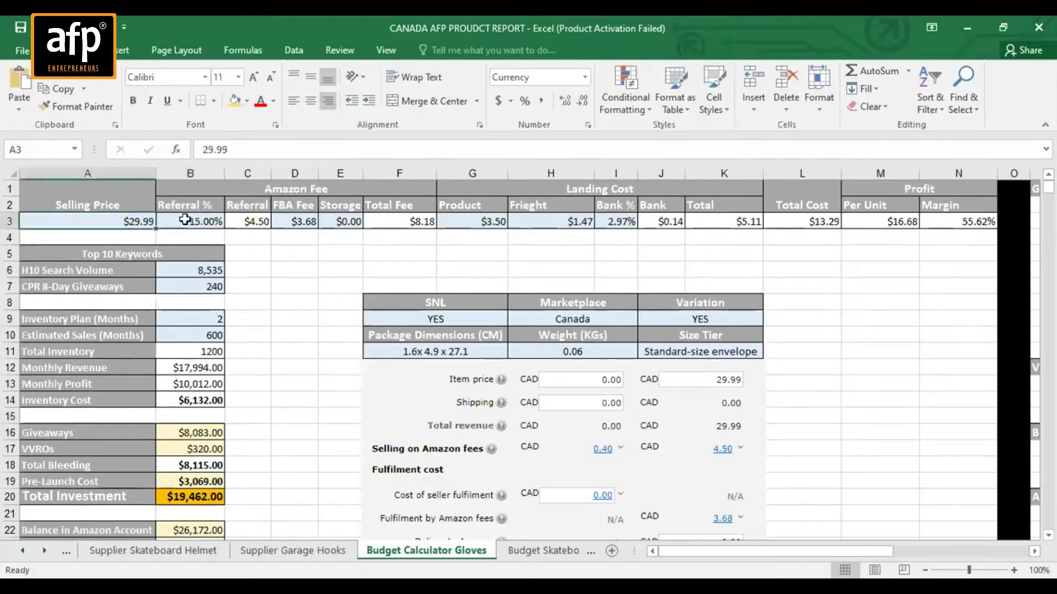
left_click(296, 250)
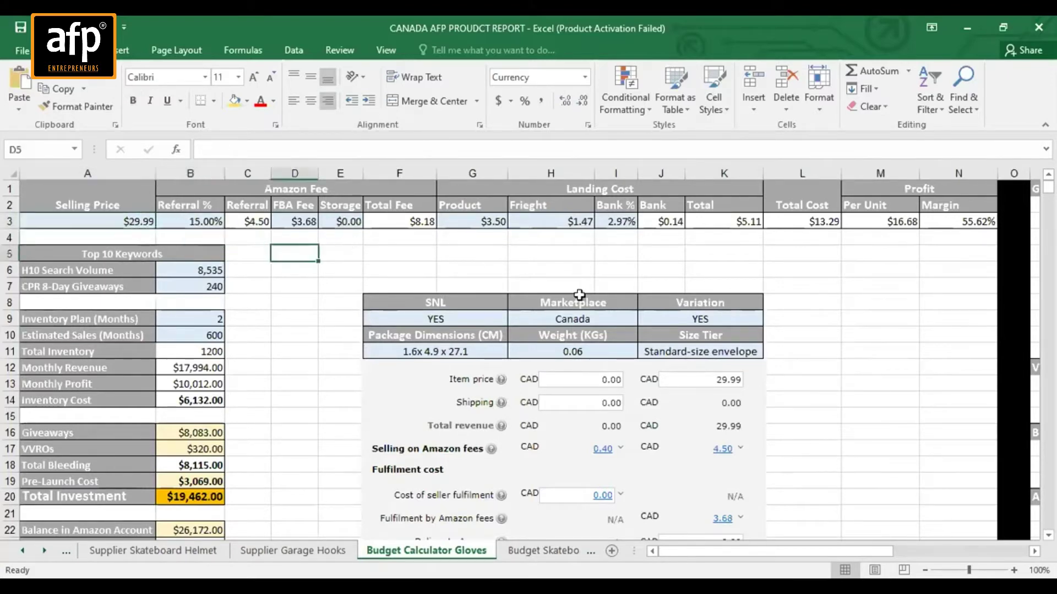
scroll(593, 302, "down", 5)
scroll(593, 303, "up", 5)
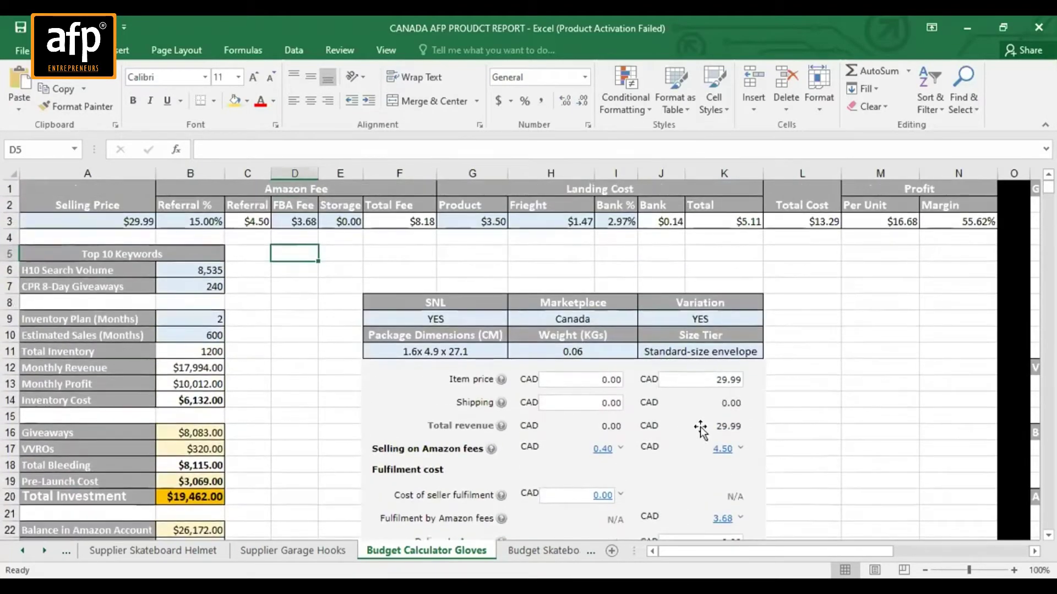
scroll(702, 430, "down", 3)
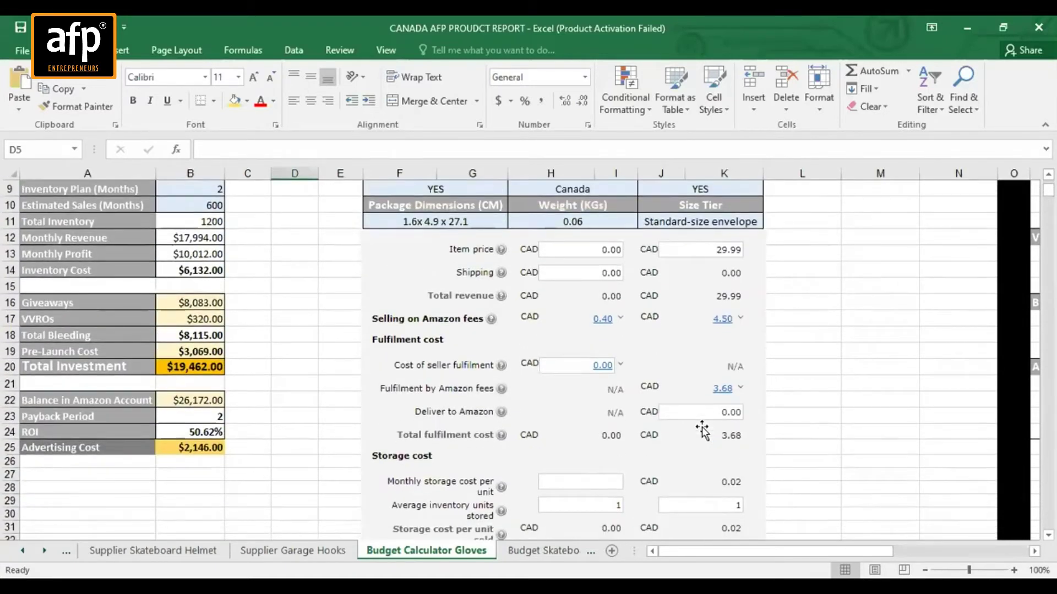
scroll(702, 430, "down", 1)
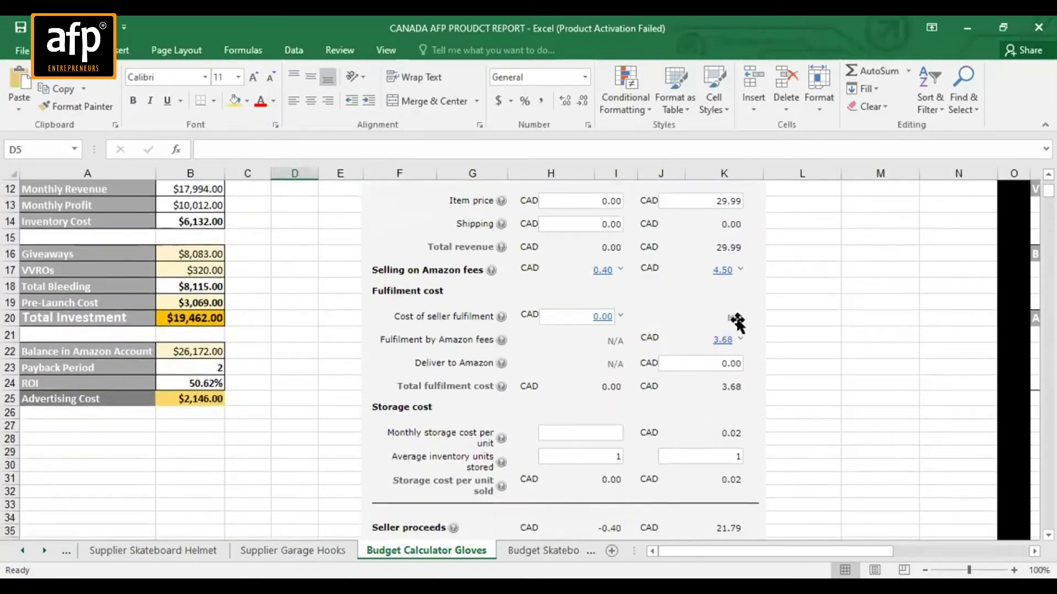
scroll(719, 433, "down", 4)
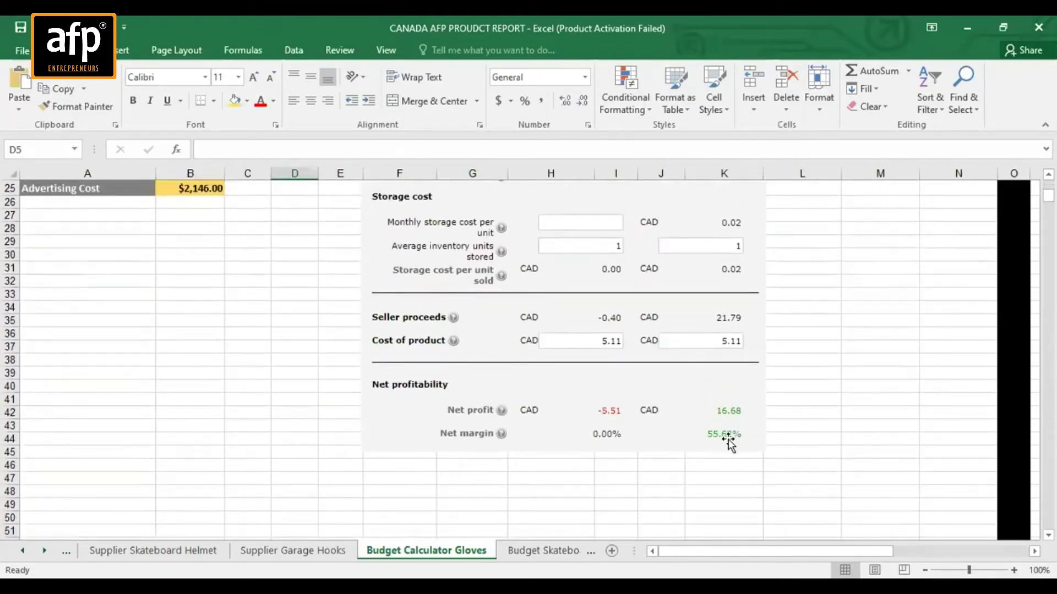
scroll(581, 384, "up", 8)
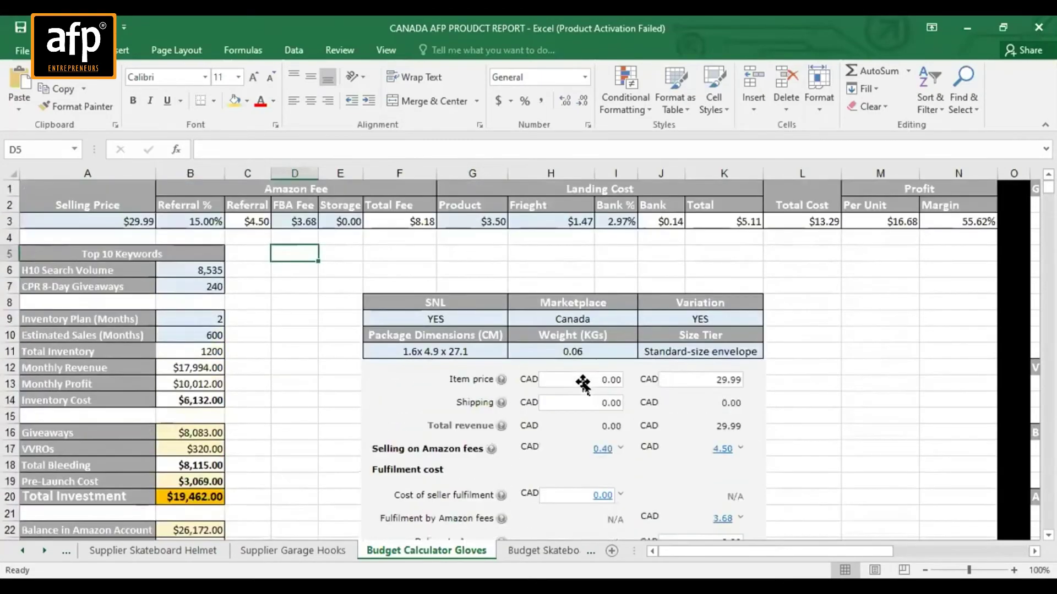
Check the gloves' landing product cost and profit margin against the net profitability section of the fee breakdown.
scroll(582, 384, "down", 1)
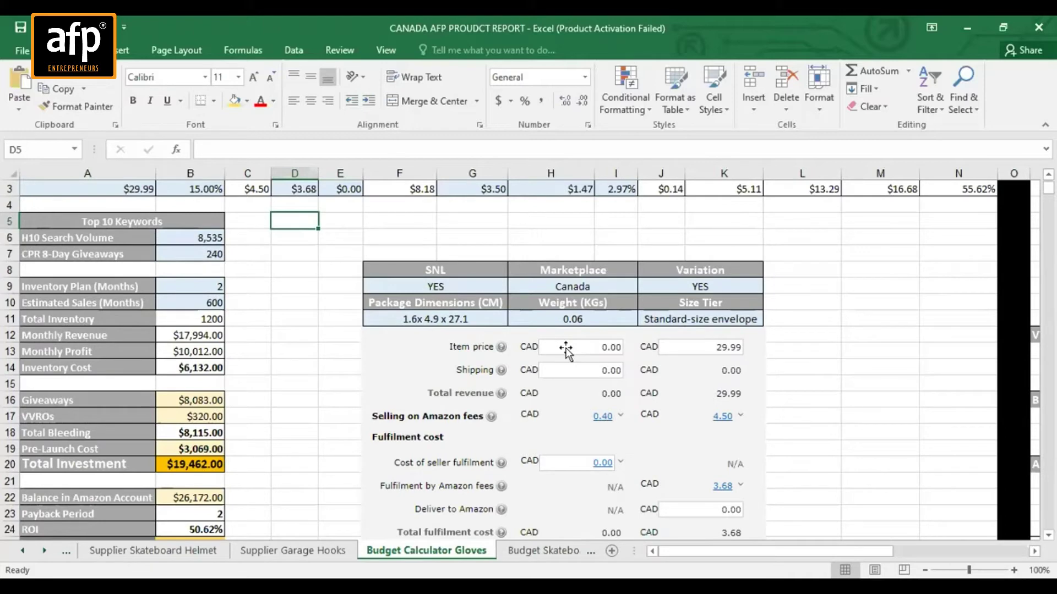
scroll(565, 349, "up", 1)
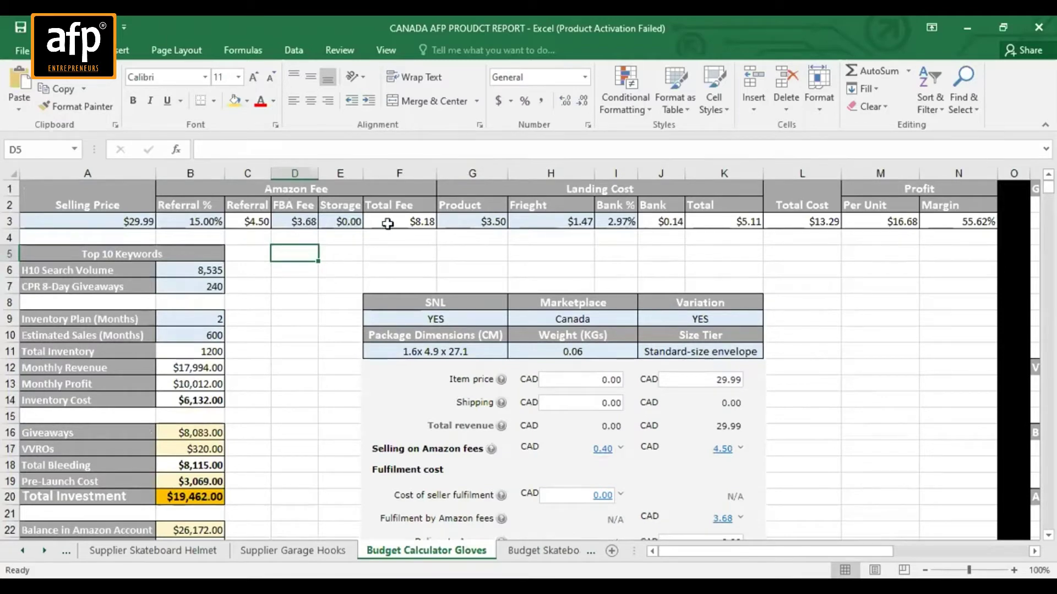
left_click(480, 224)
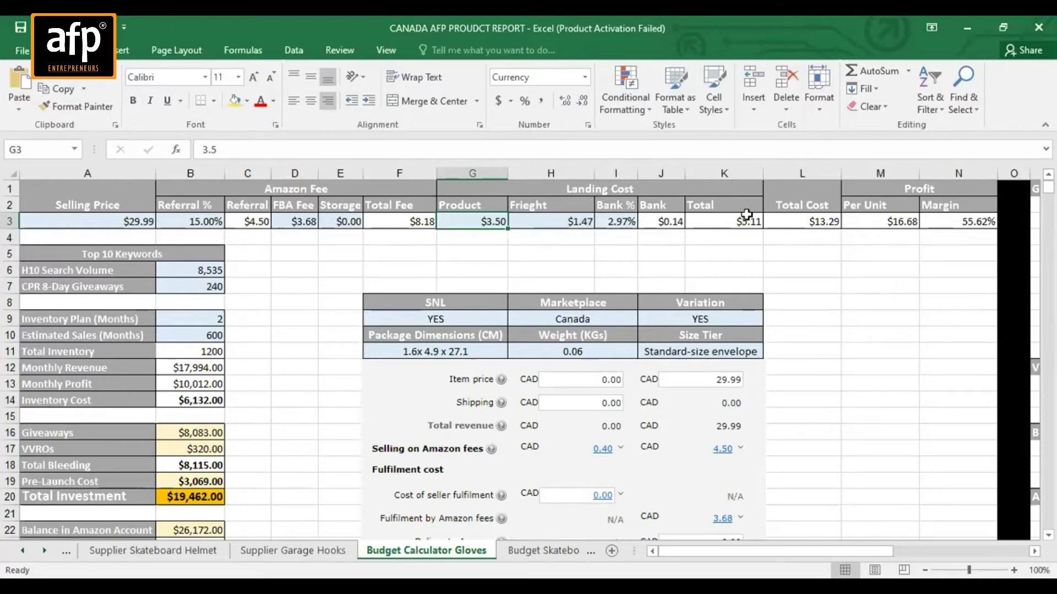
left_click(968, 221)
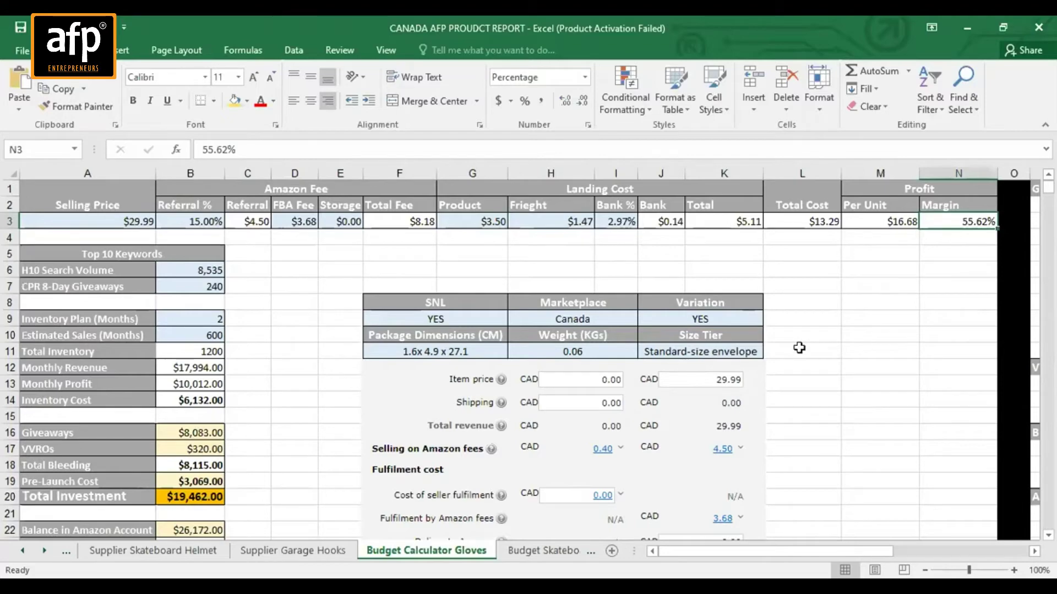
scroll(798, 356, "down", 5)
scroll(798, 355, "down", 3)
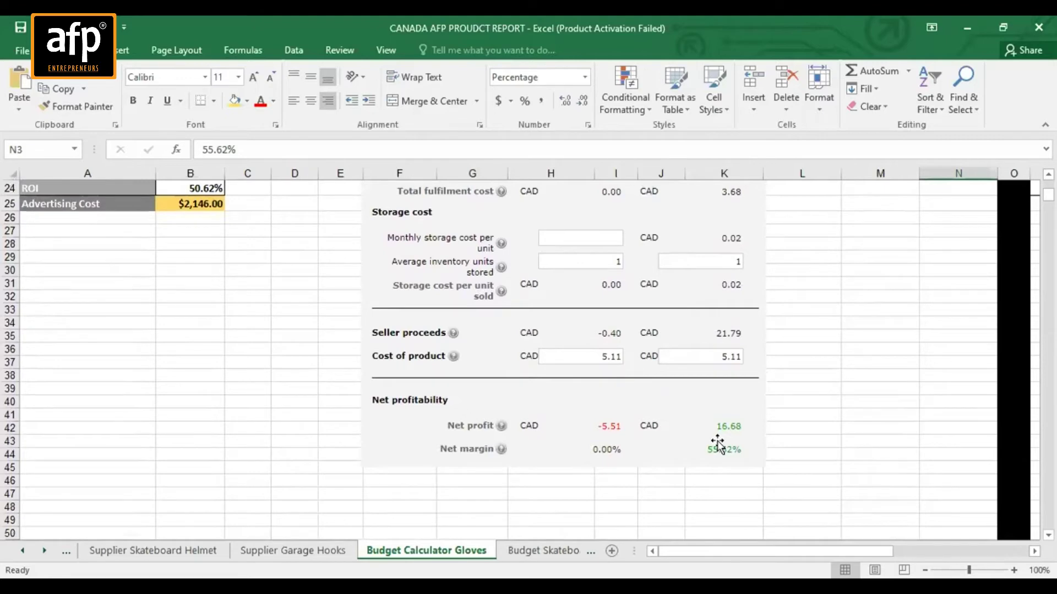
scroll(717, 440, "up", 8)
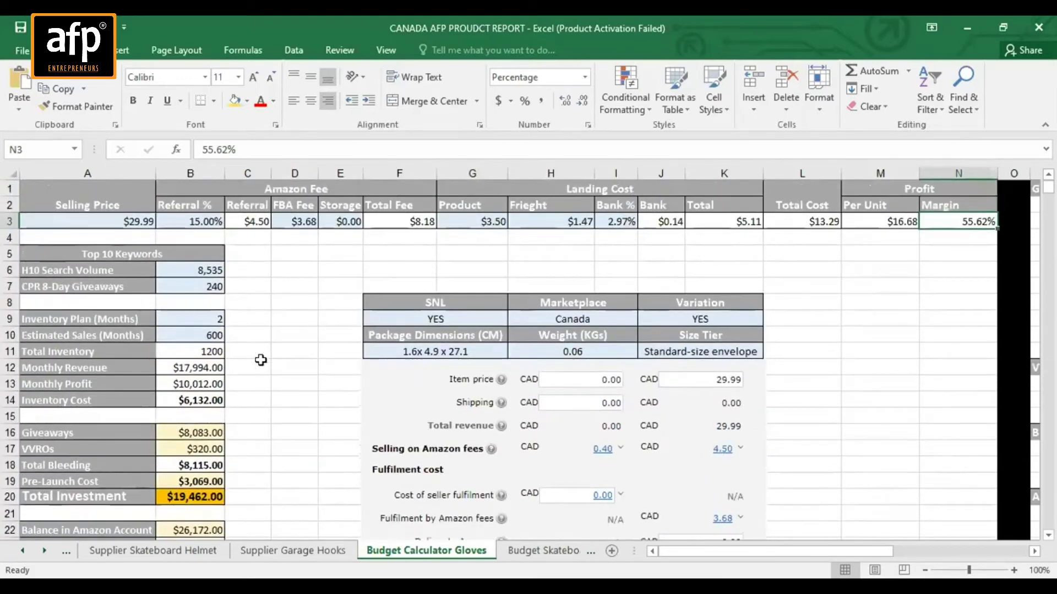
Review the gloves' CPR giveaways, inventory plan, estimated sales and the investment figures below them.
left_click(187, 286)
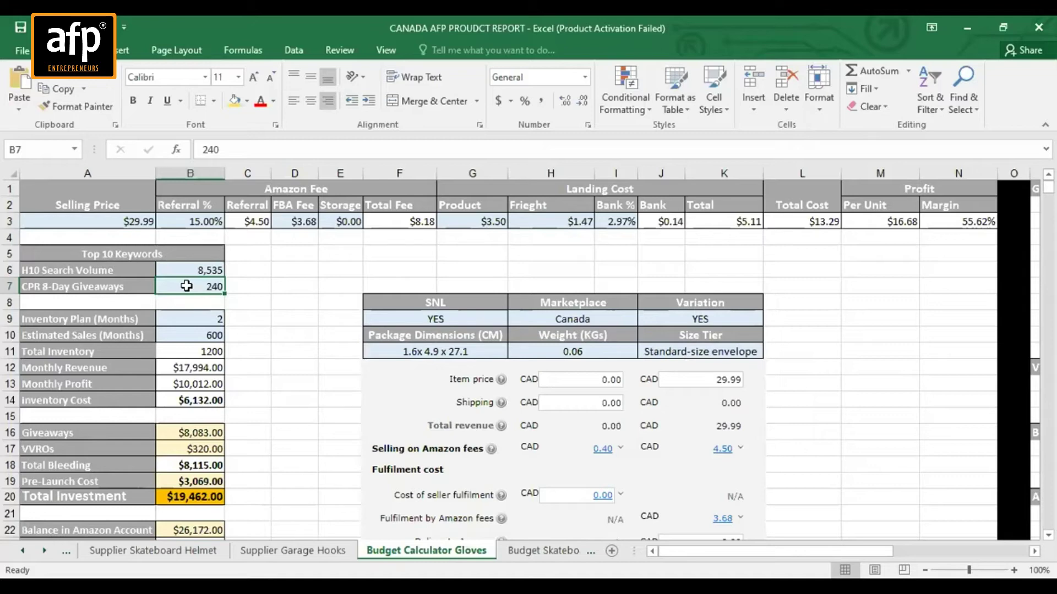
left_click(202, 319)
scroll(347, 263, "down", 1)
scroll(347, 263, "down", 1)
scroll(347, 263, "up", 1)
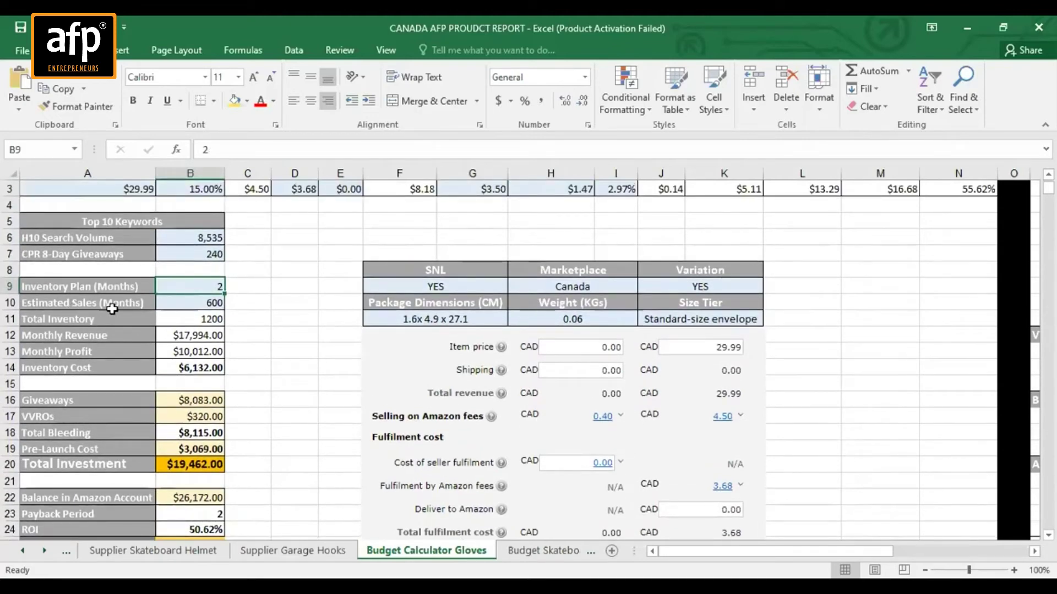
left_click(190, 306)
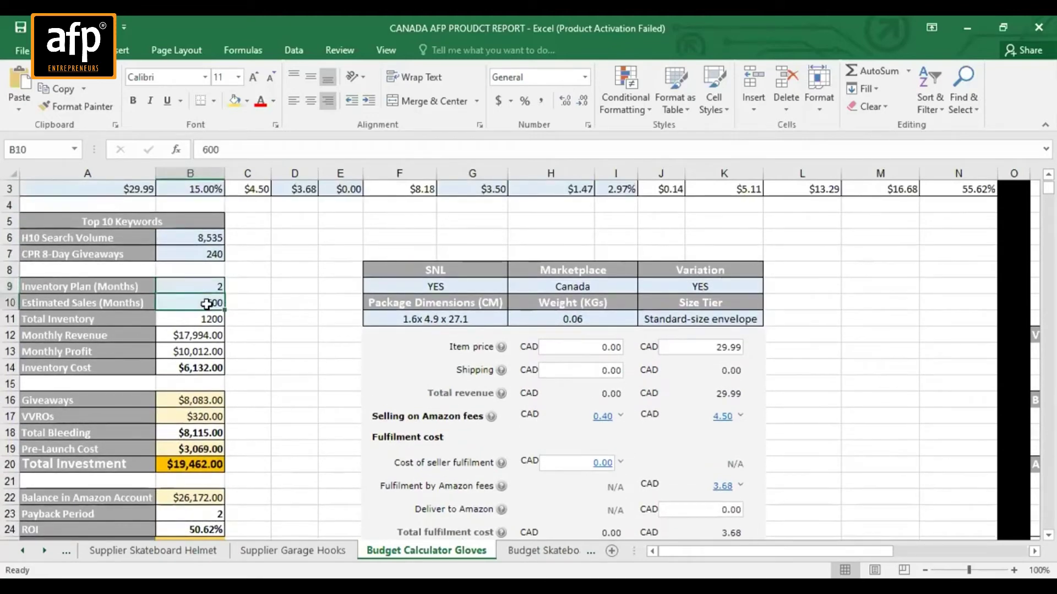
scroll(301, 304, "down", 1)
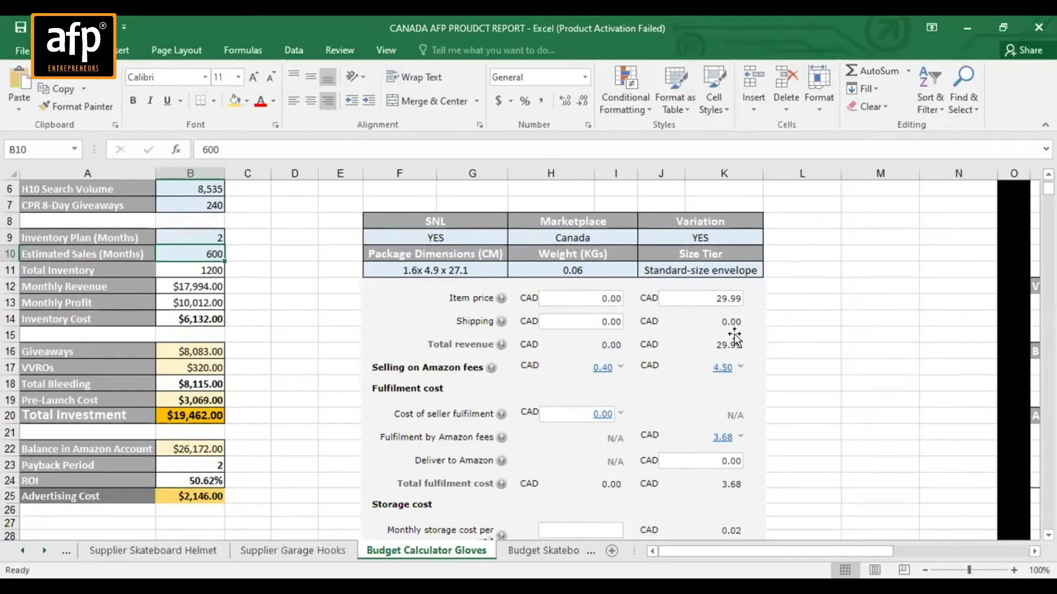
Examine the giveaway and VVRO cost tables and the Pre Launch Expenses list, including IP Accelerator, Patent and UPC.
scroll(735, 336, "up", 2)
scroll(734, 336, "right", 6)
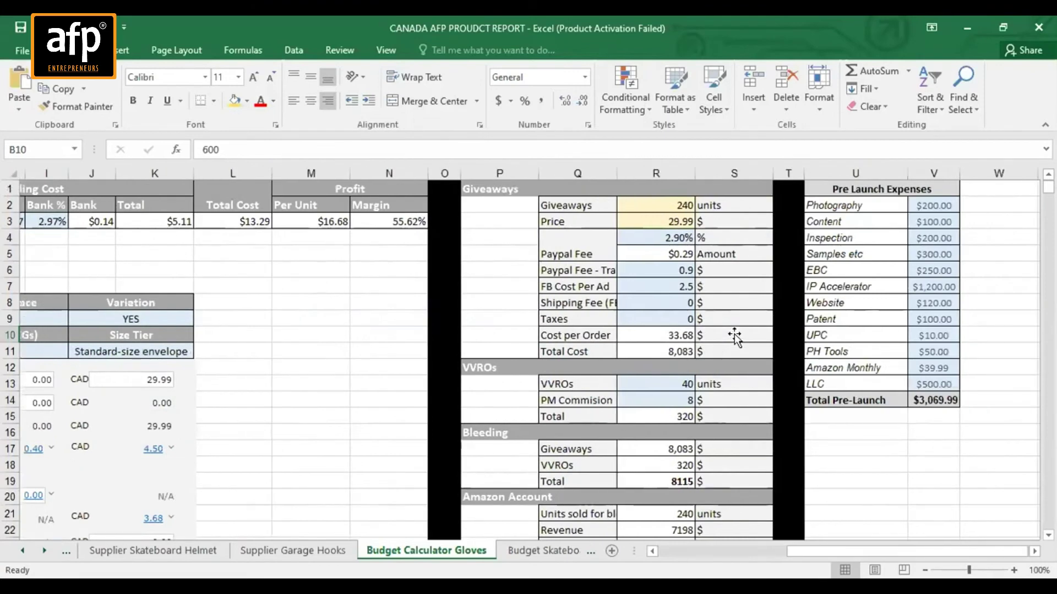
scroll(735, 336, "right", 2)
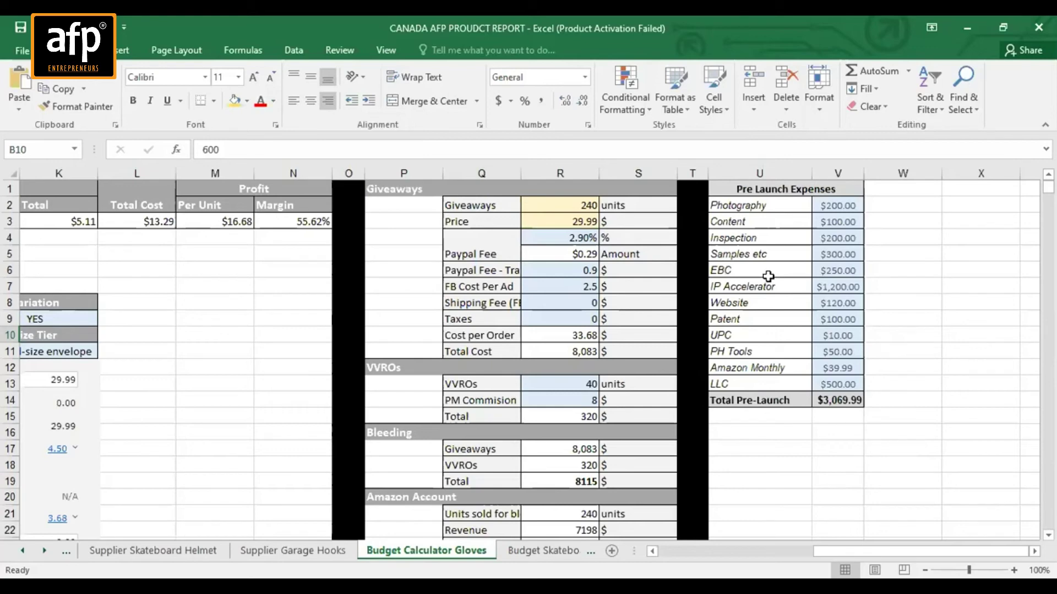
left_click(794, 286)
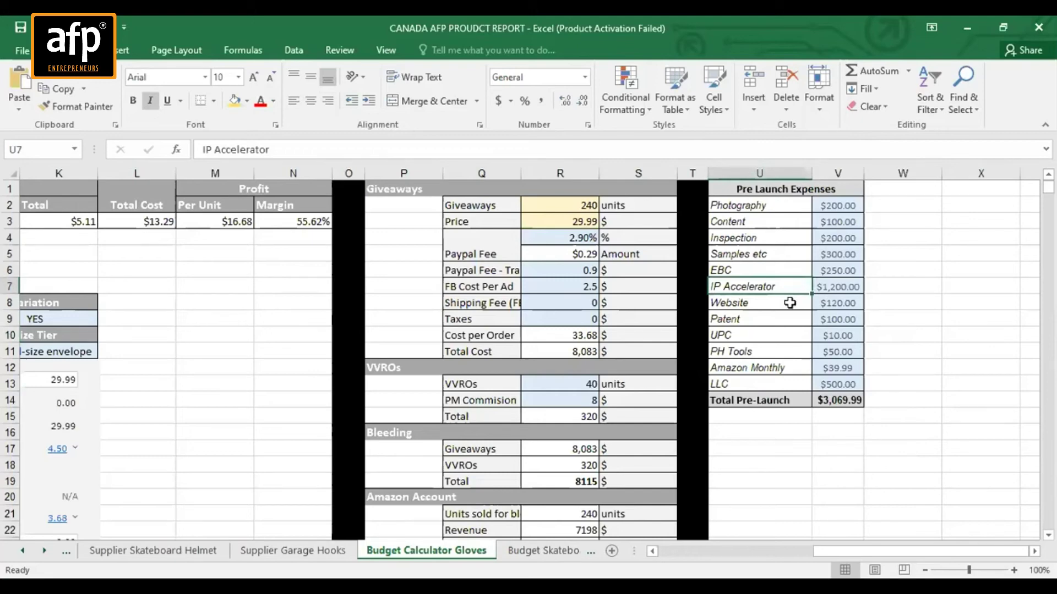
left_click(783, 320)
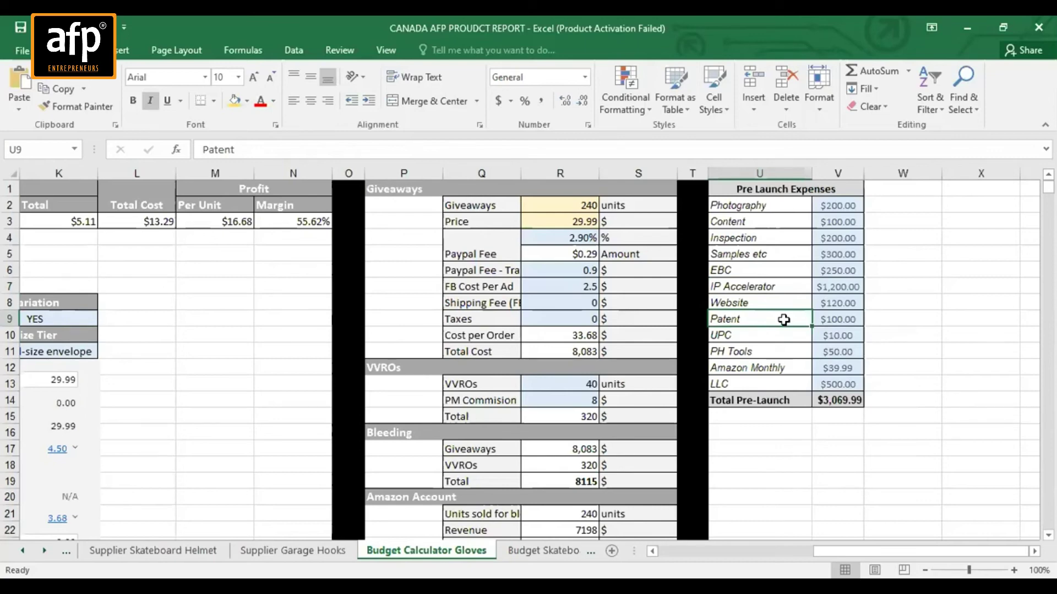
left_click(784, 337)
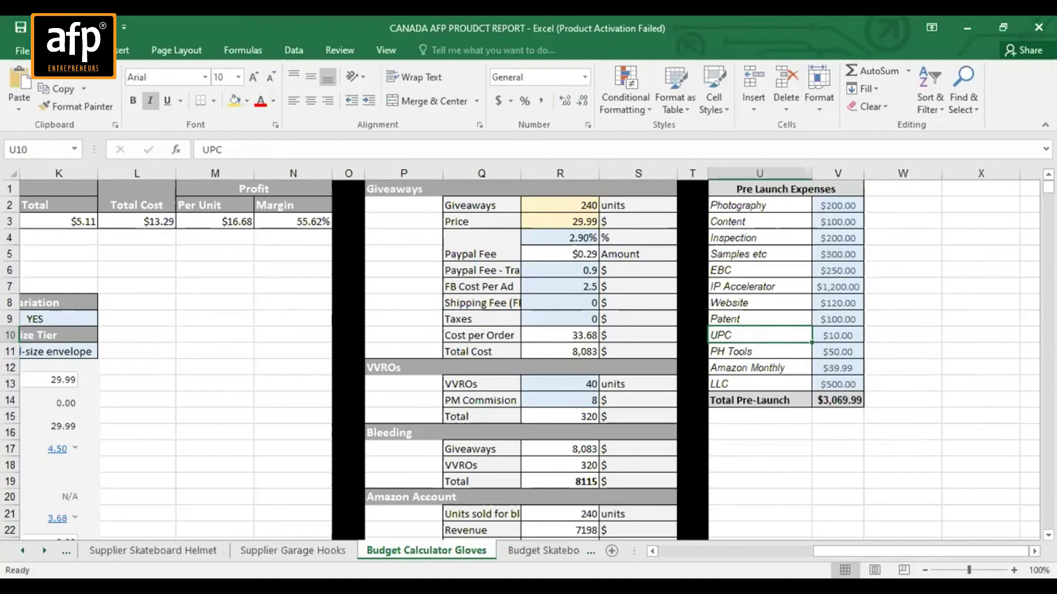
scroll(522, 352, "left", 6)
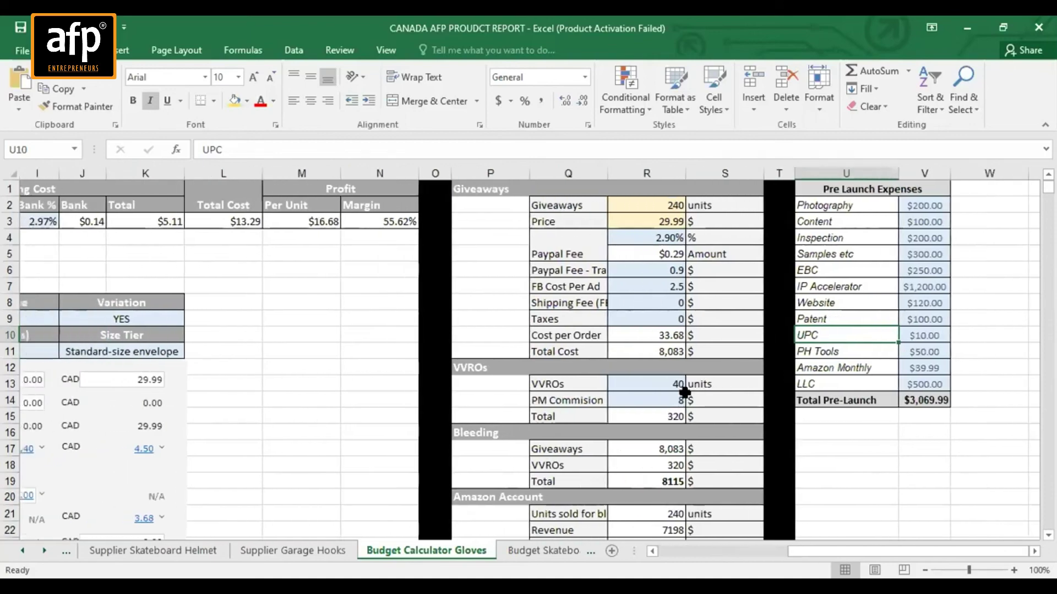